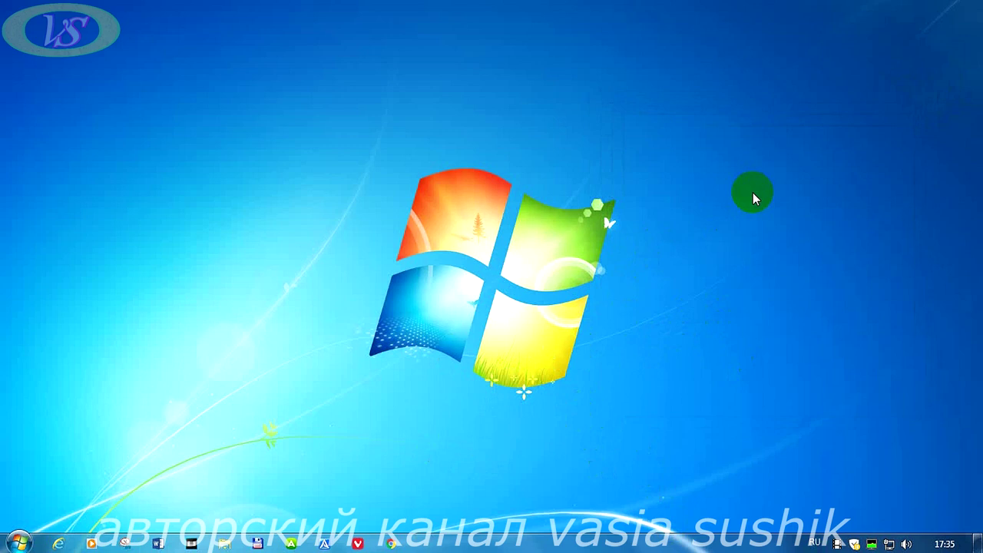
# Turn on the display of desktop icons
pyautogui.rightClick(753, 194)
pyautogui.moveTo(781, 202)
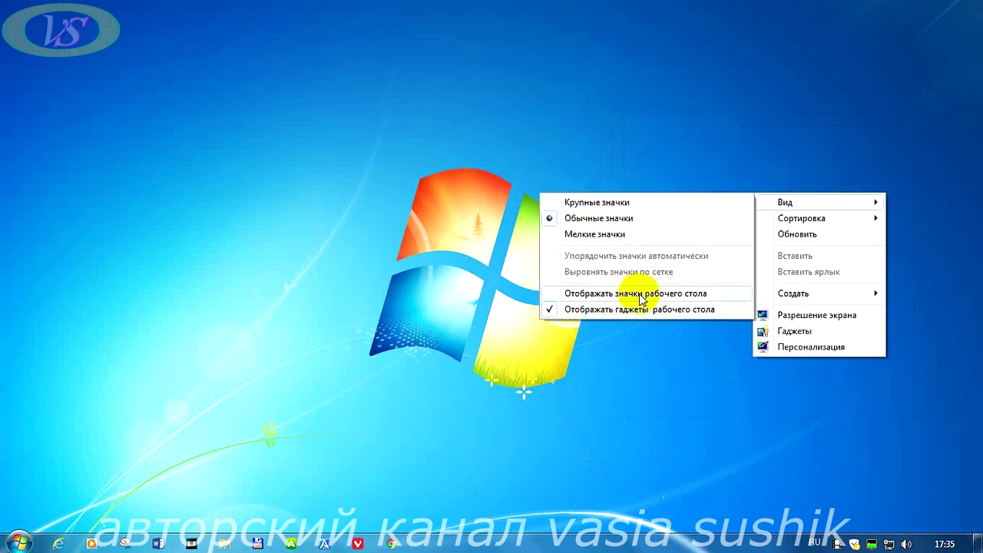
pyautogui.click(553, 296)
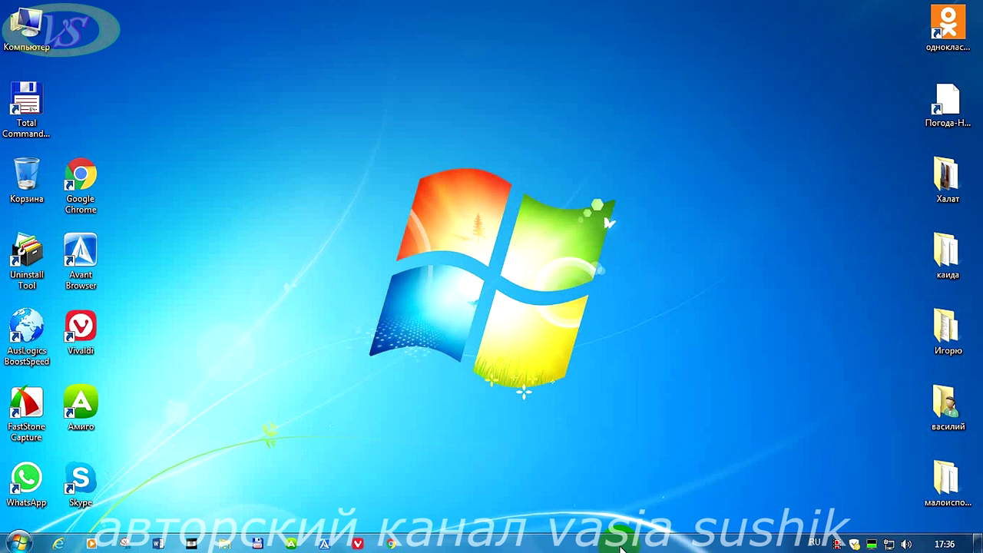
pyautogui.rightClick(706, 529)
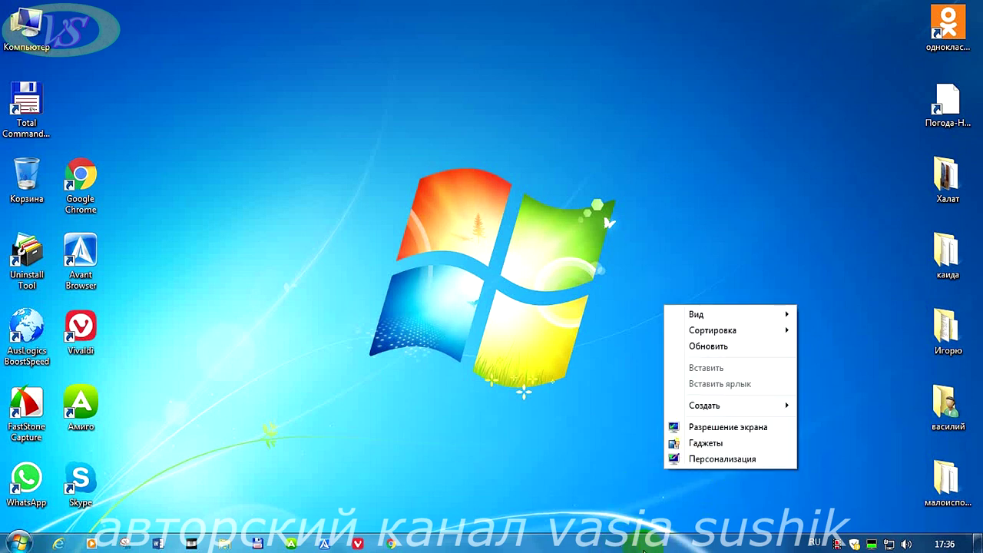
pyautogui.rightClick(647, 542)
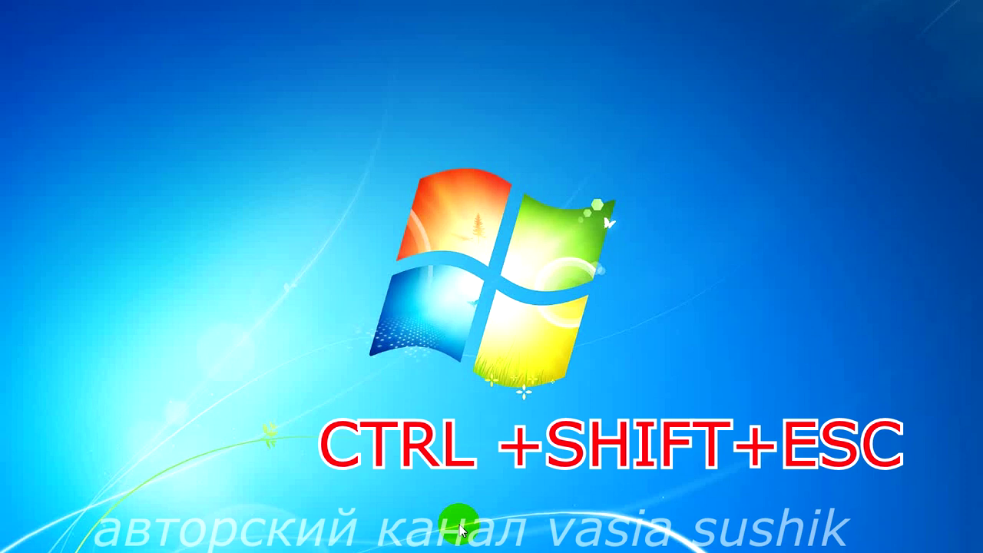
# Open Control Panel by running the new task "control panel" from Task Manager
pyautogui.hotkey('ctrl', 'shift', 'Escape')
pyautogui.click(616, 120)
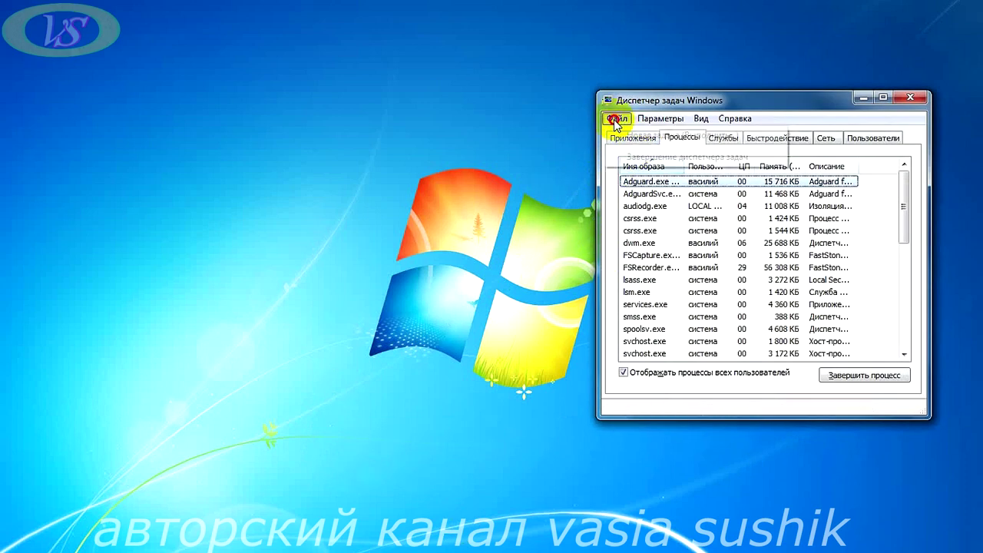
pyautogui.click(635, 136)
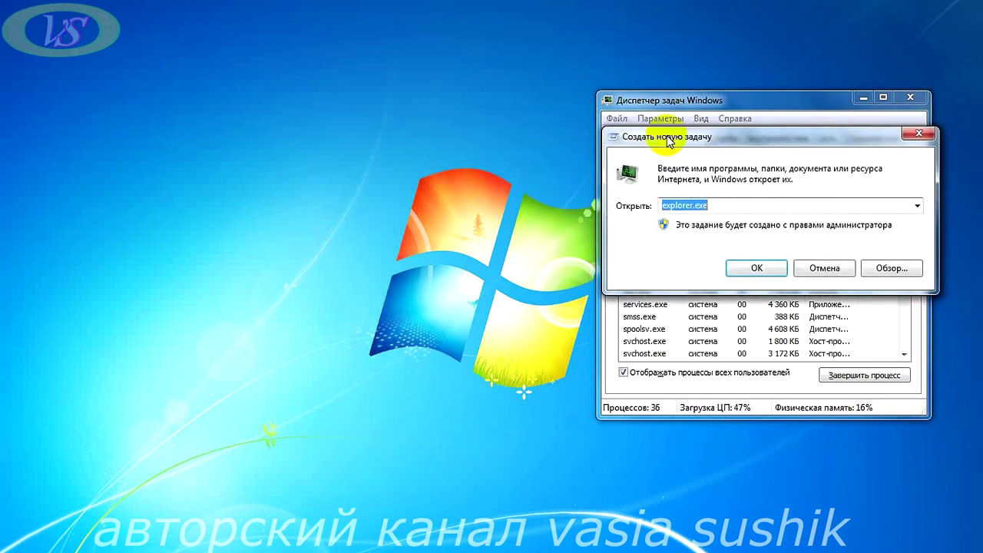
pyautogui.click(917, 206)
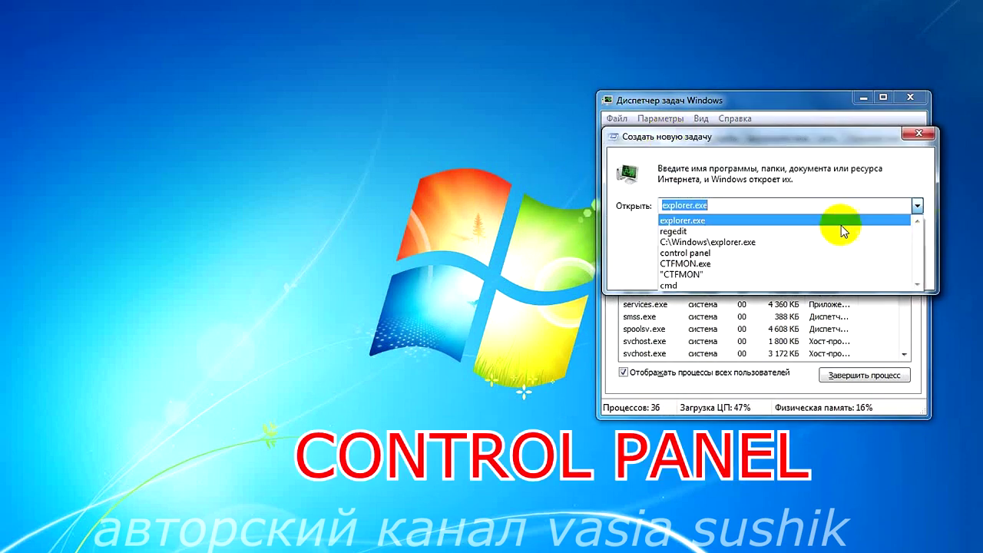
pyautogui.click(685, 253)
pyautogui.click(692, 206)
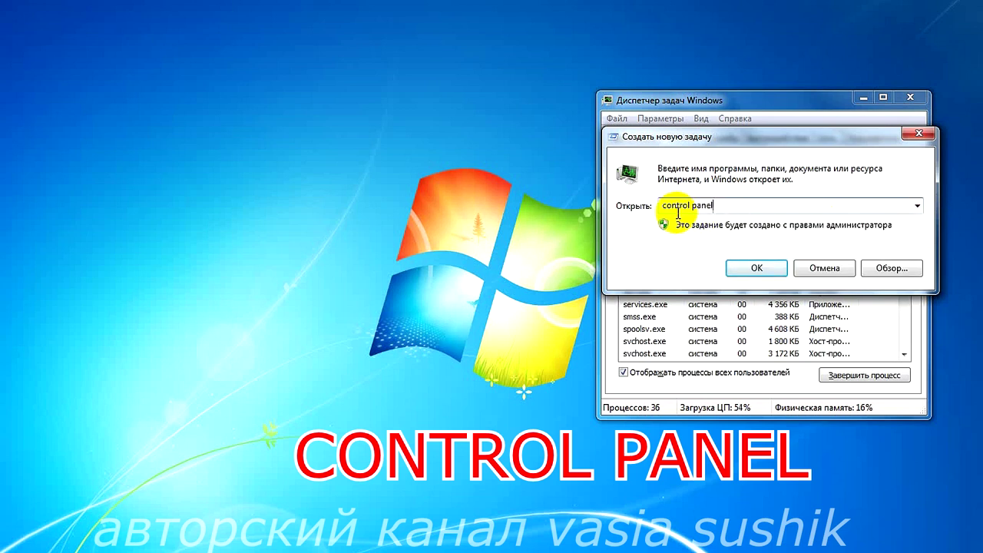
pyautogui.click(758, 268)
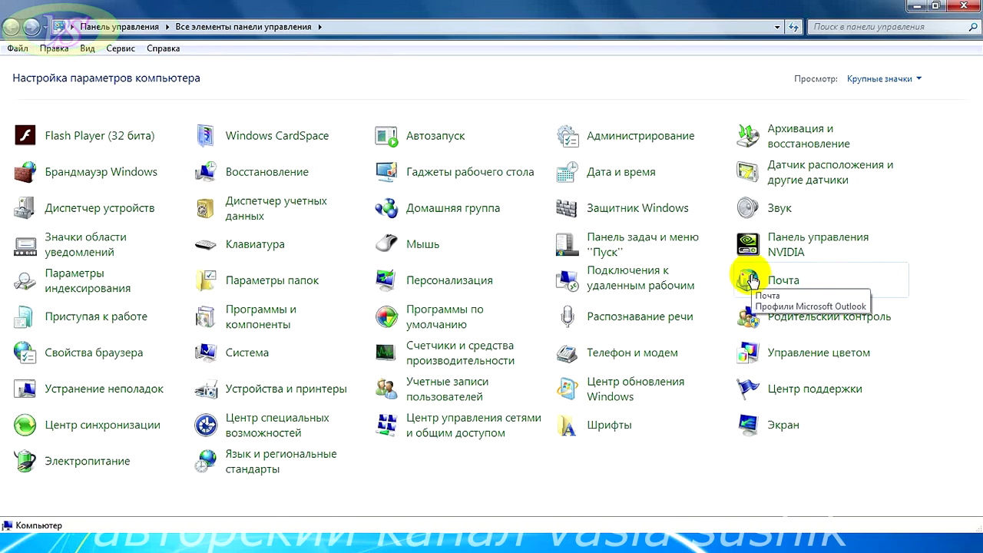
# Launch System Restore from Control Panel's Recovery item and advance to the list of restore points
pyautogui.click(256, 173)
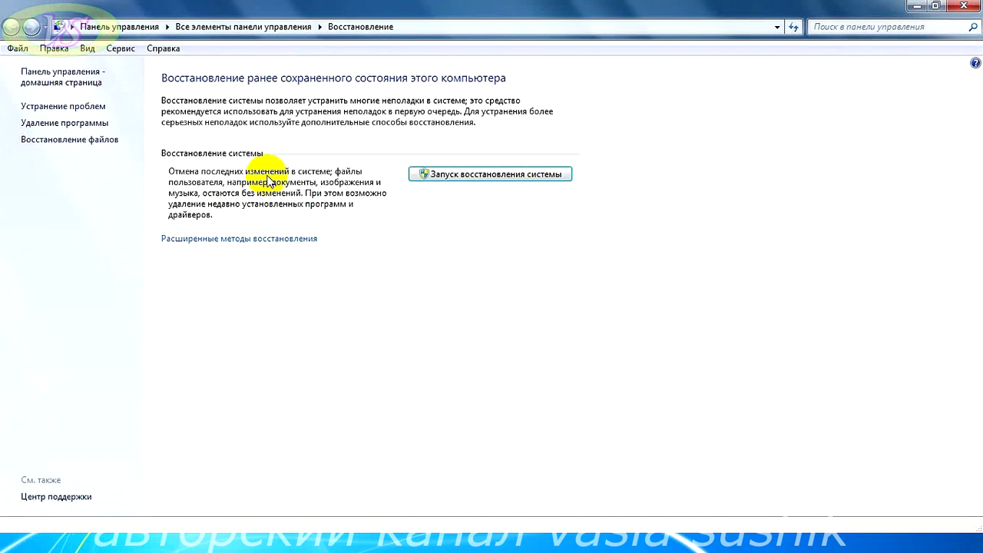
pyautogui.click(492, 175)
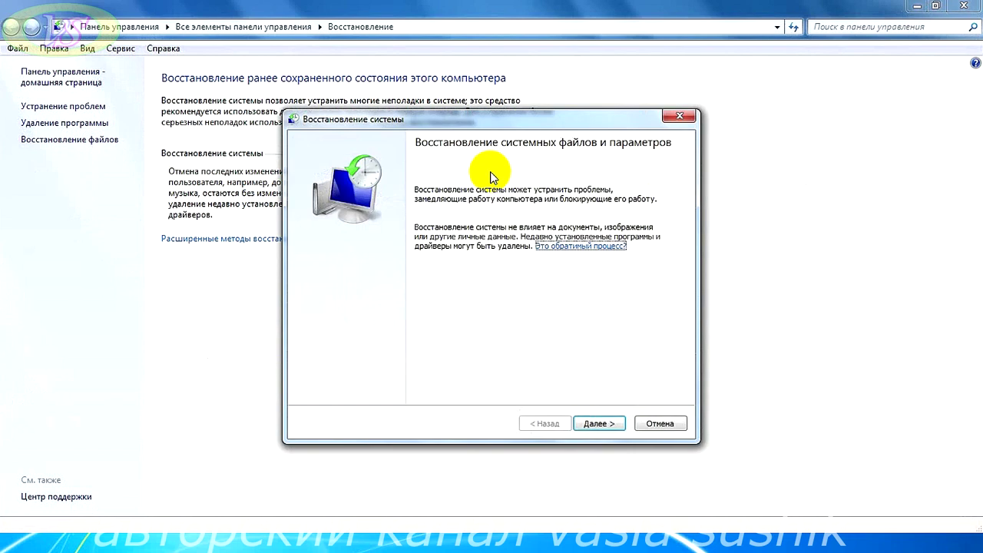
pyautogui.click(599, 424)
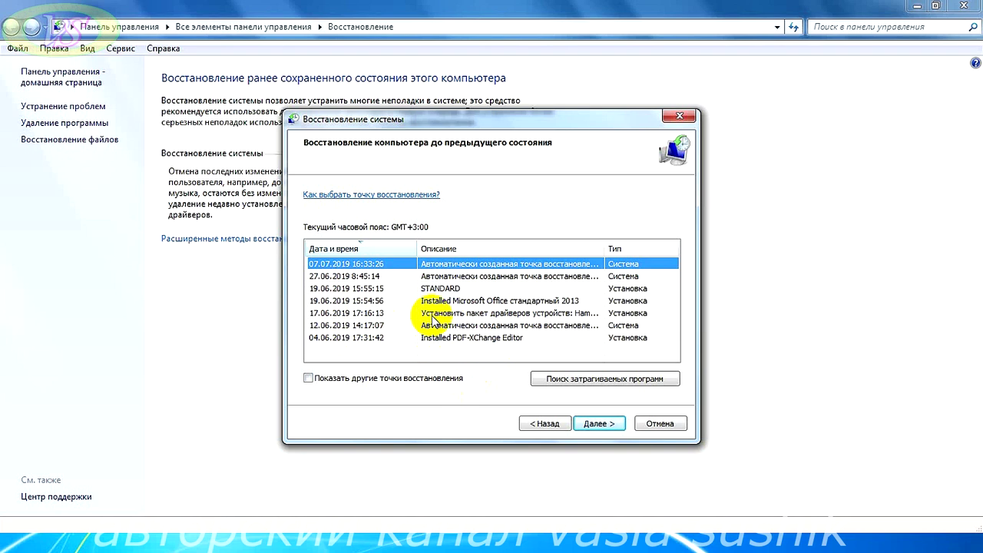
# Include the other restore points in the list, continue the System Restore wizard, and close Task Manager
pyautogui.click(308, 379)
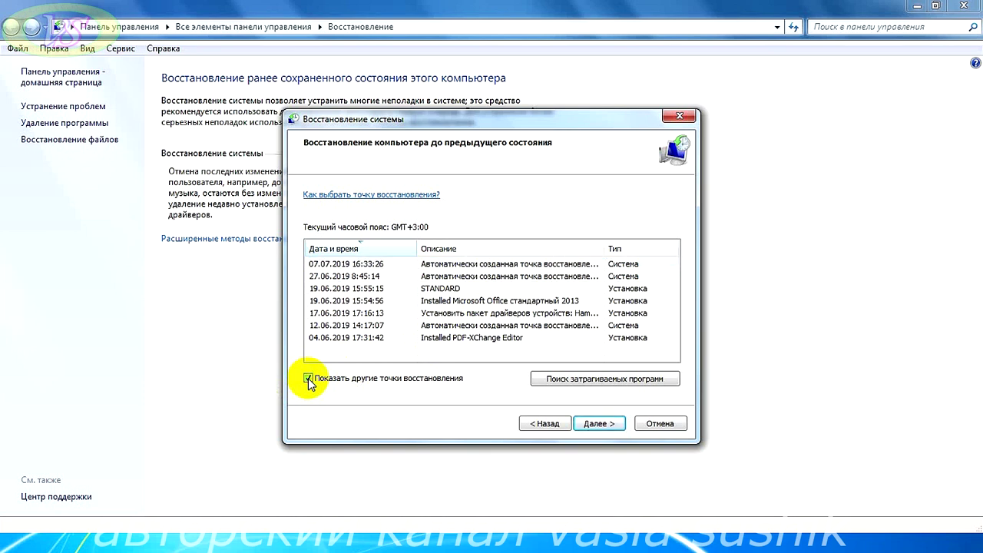
pyautogui.click(593, 424)
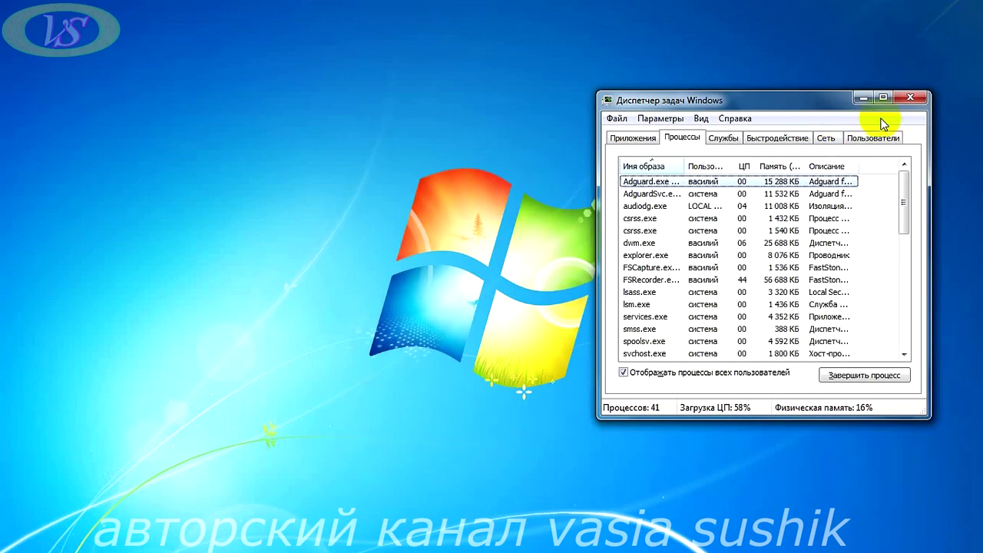
pyautogui.click(910, 97)
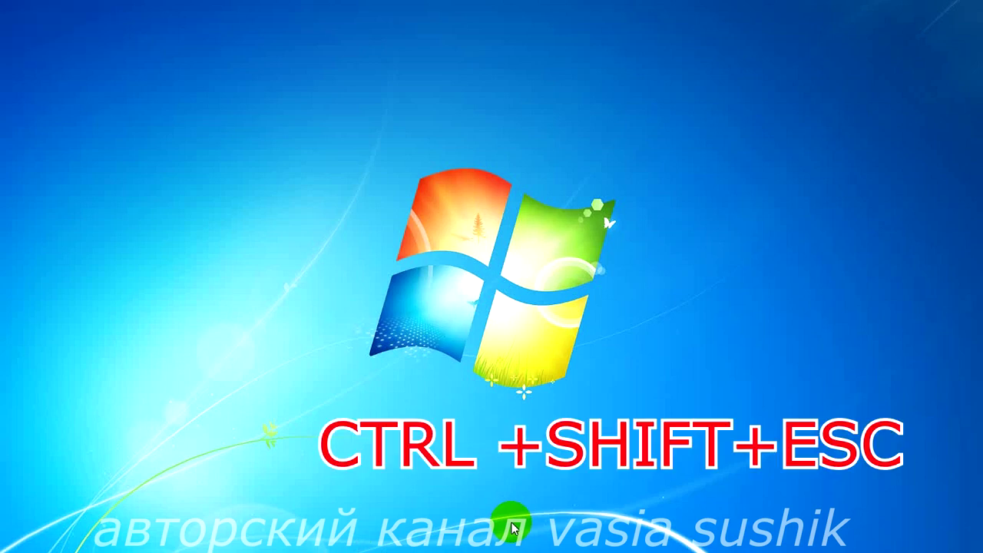
# Open Registry Editor by running the new task "regedit" from Task Manager
pyautogui.hotkey('ctrl', 'shift', 'Escape')
pyautogui.click(621, 118)
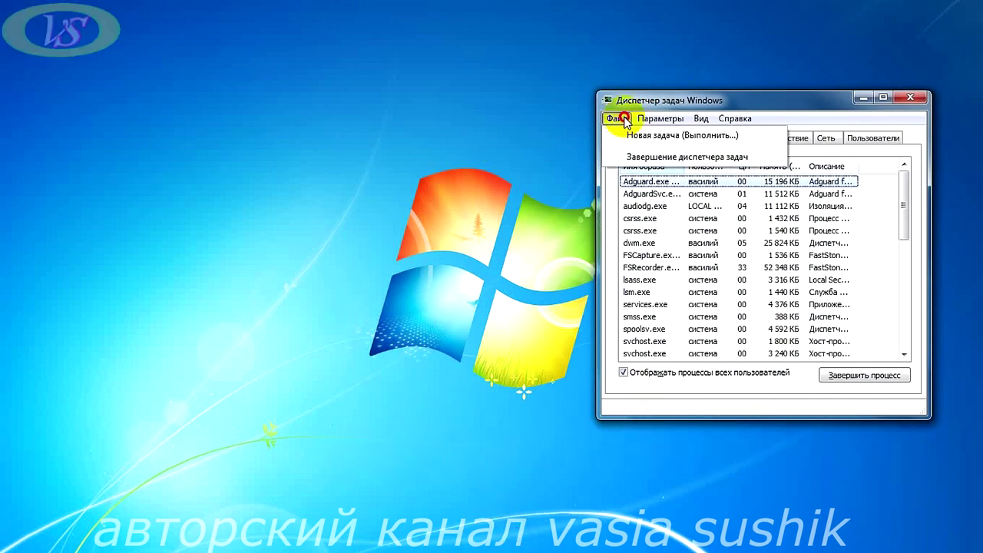
pyautogui.click(642, 136)
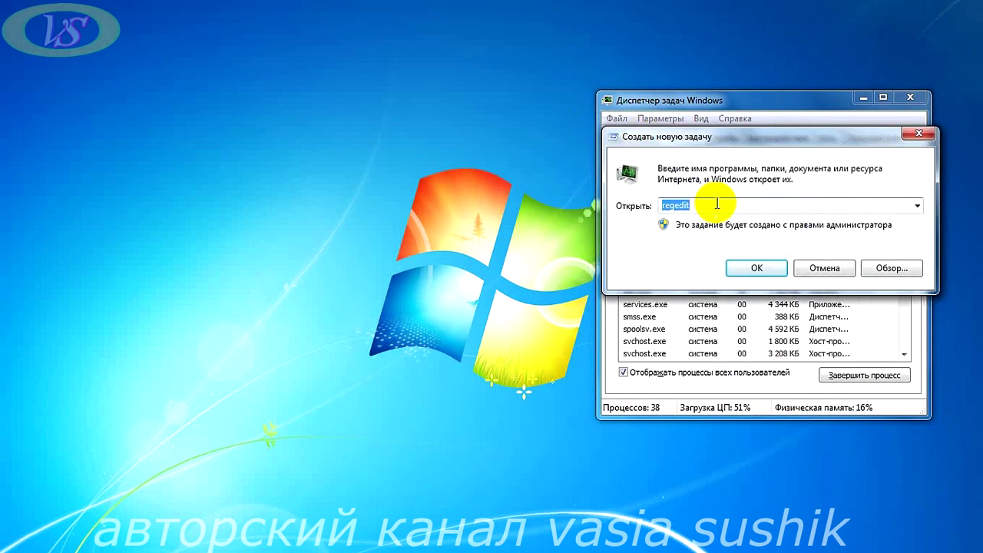
pyautogui.click(717, 204)
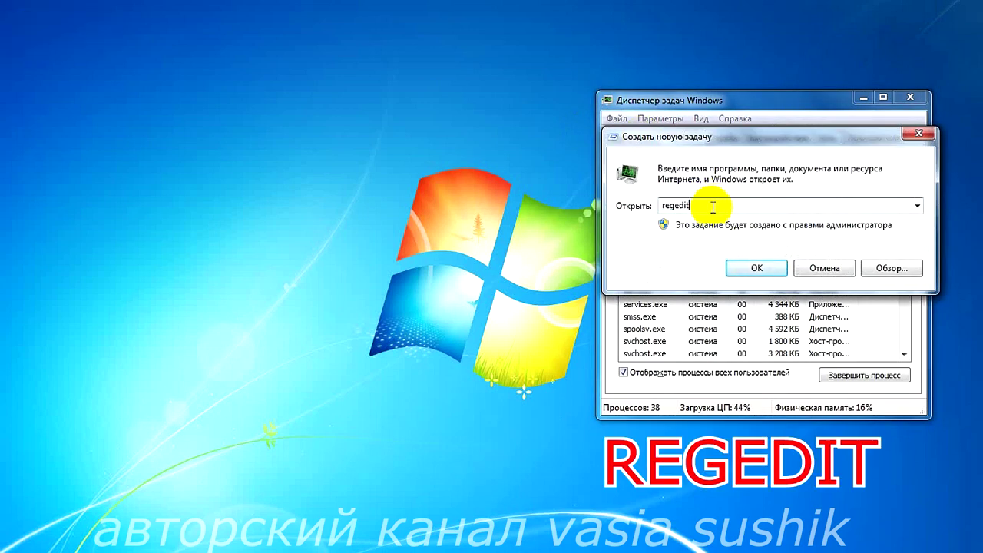
pyautogui.click(757, 269)
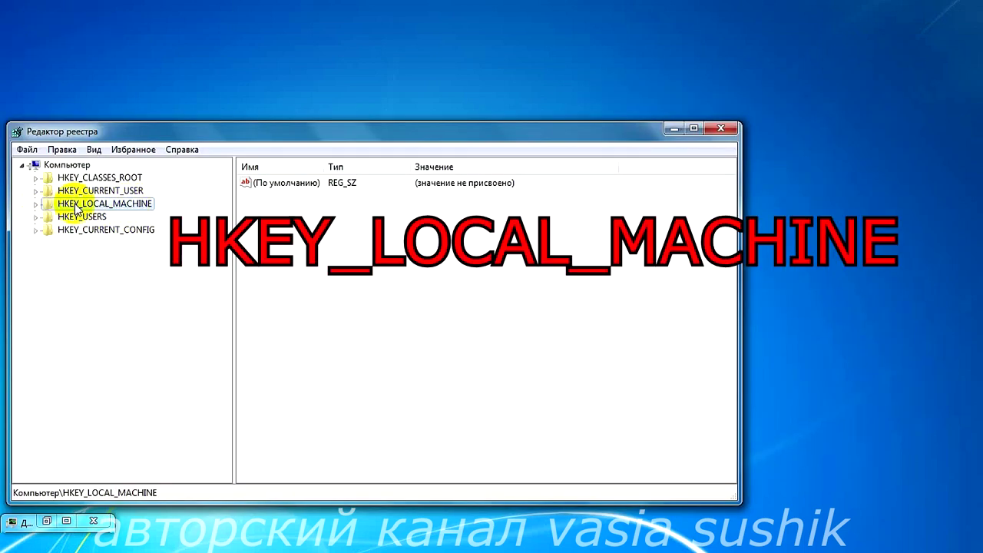
# Open the registry key HKEY_LOCAL_MACHINE\SOFTWARE\Microsoft\Windows NT\CurrentVersion\Winlogon
pyautogui.click(35, 203)
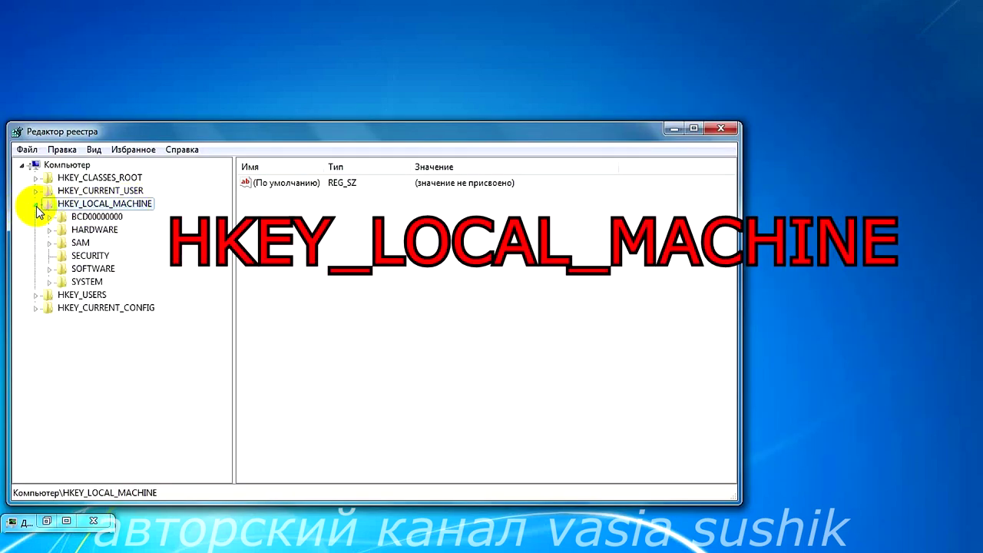
pyautogui.click(51, 271)
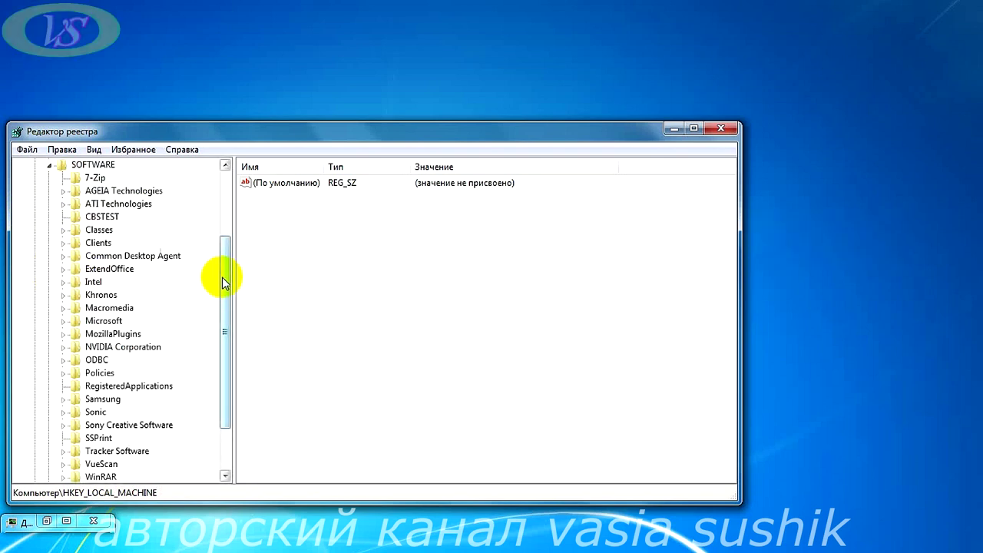
pyautogui.moveTo(224, 288); pyautogui.dragTo(219, 339)
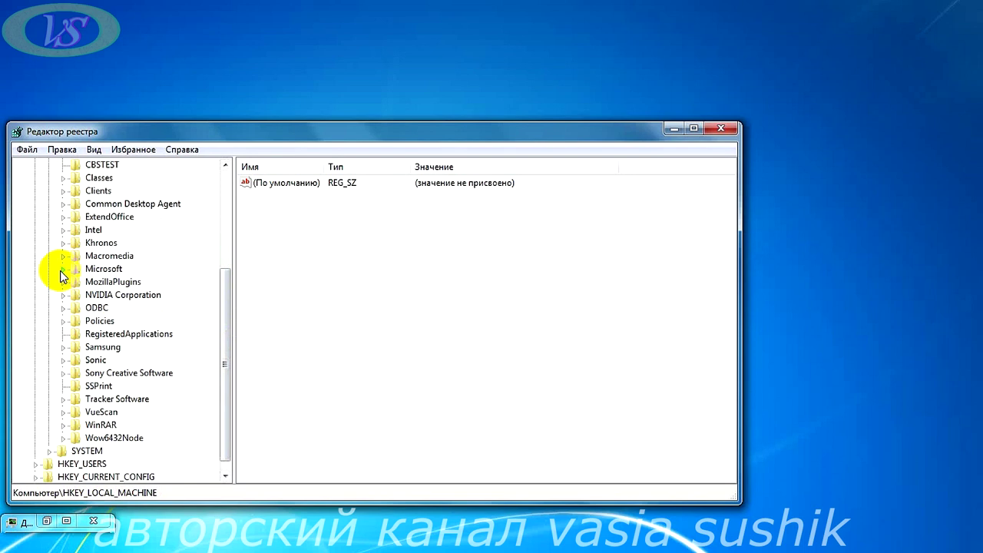
pyautogui.click(62, 270)
pyautogui.moveTo(226, 296); pyautogui.dragTo(221, 427)
pyautogui.click(76, 230)
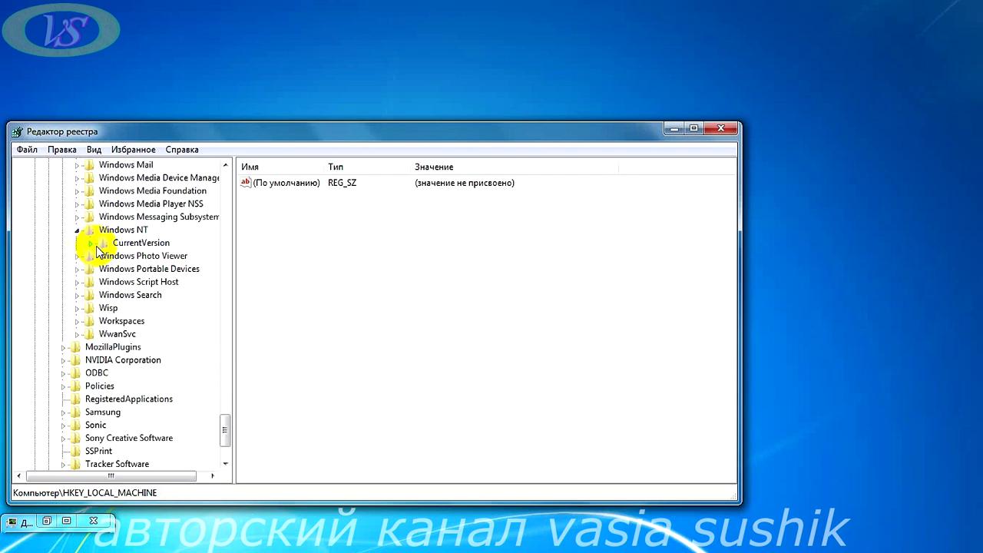
pyautogui.click(92, 244)
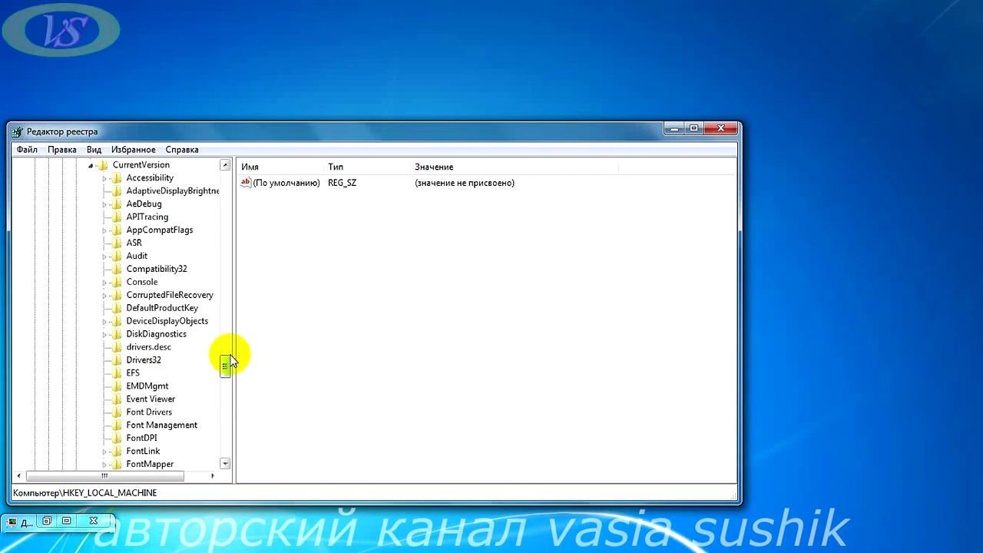
pyautogui.moveTo(225, 367); pyautogui.dragTo(225, 421)
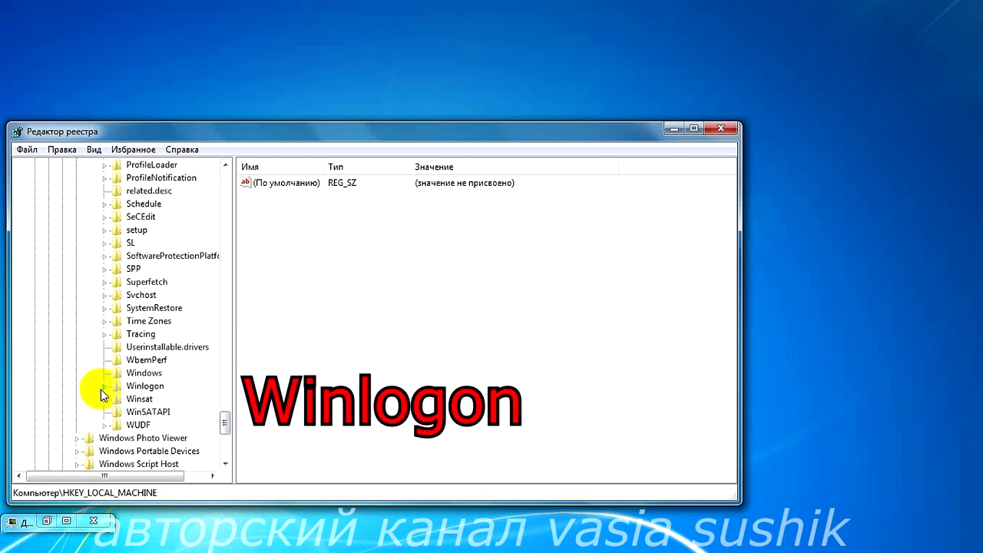
pyautogui.click(146, 387)
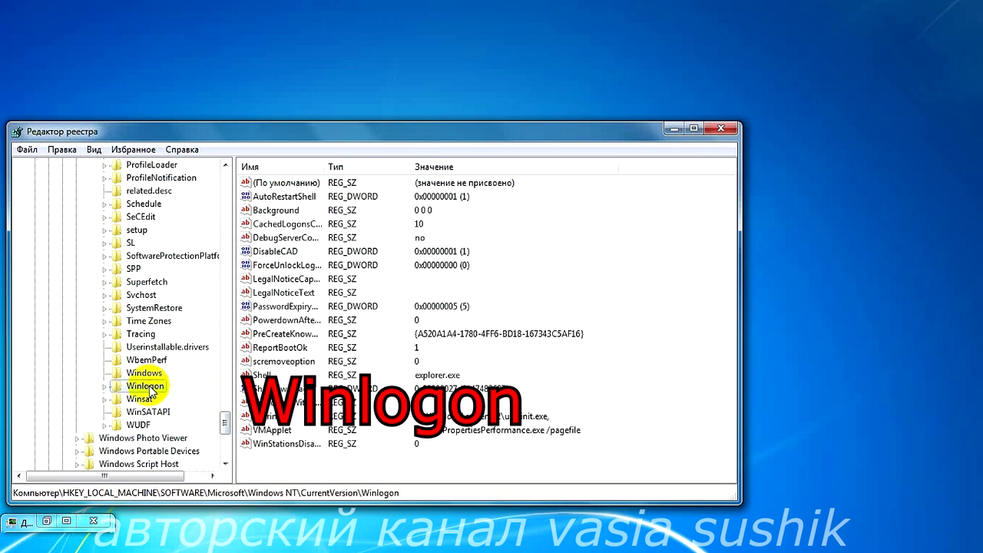
# Open the Winlogon key's Shell value for editing, accept it as explorer.exe, and close Registry Editor
pyautogui.click(243, 375)
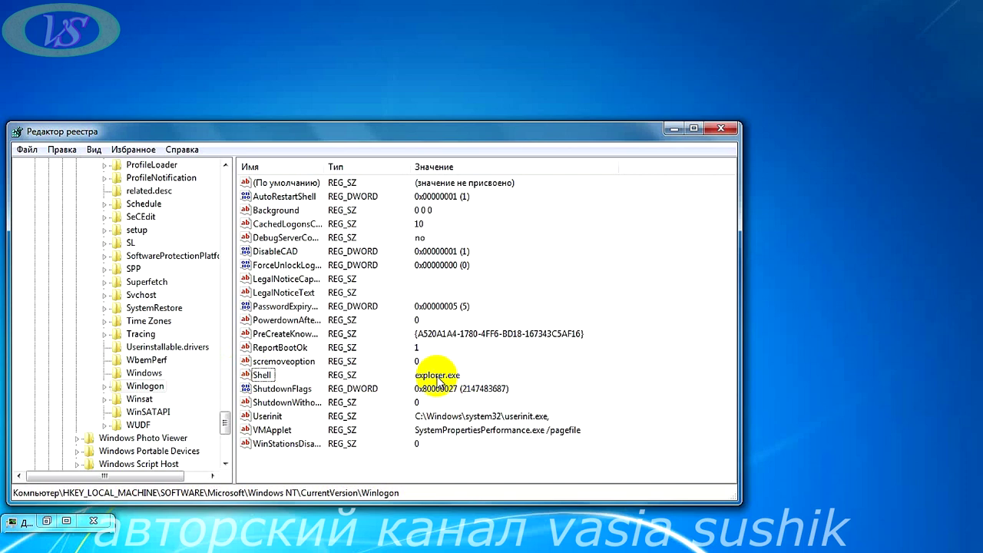
pyautogui.click(263, 376)
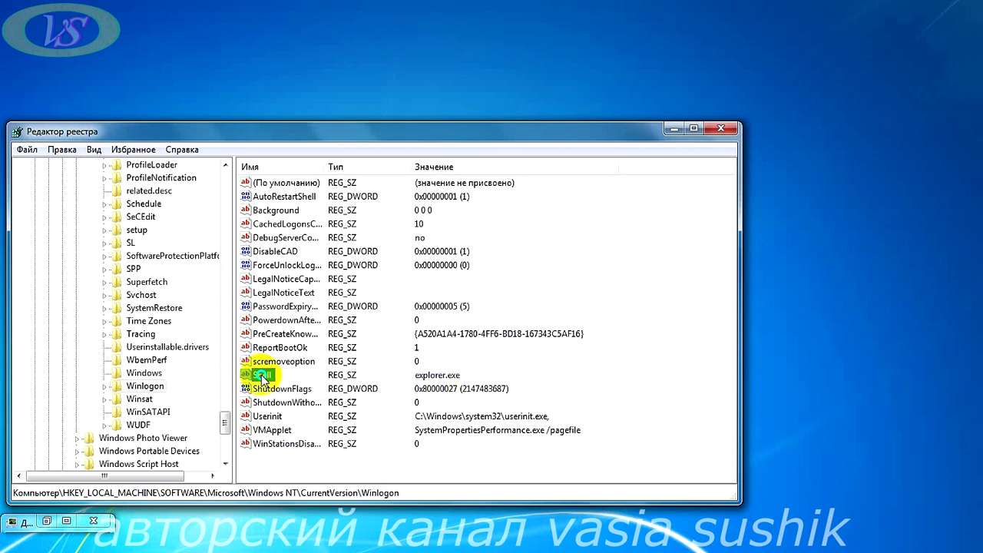
pyautogui.rightClick(263, 376)
pyautogui.click(315, 386)
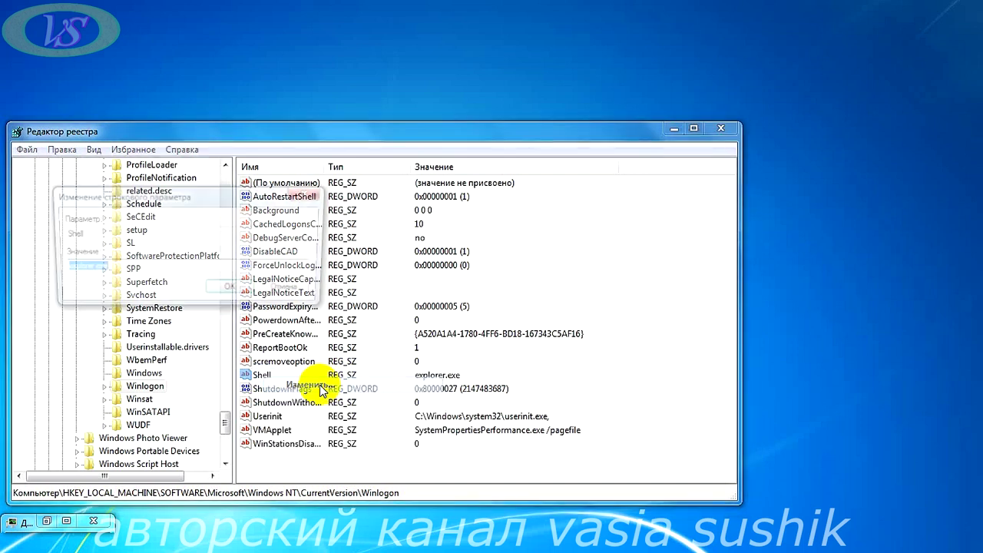
pyautogui.click(117, 271)
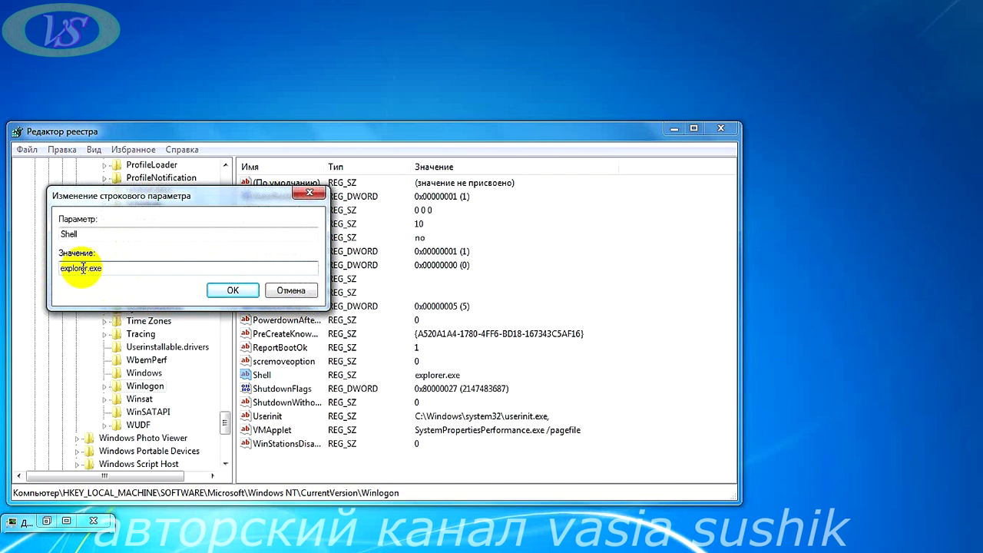
pyautogui.click(231, 290)
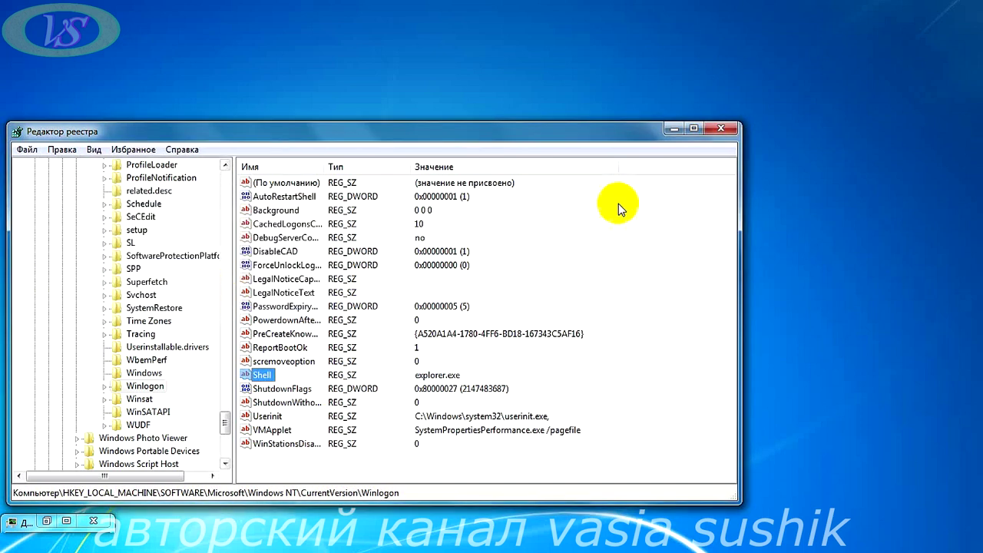
pyautogui.click(726, 130)
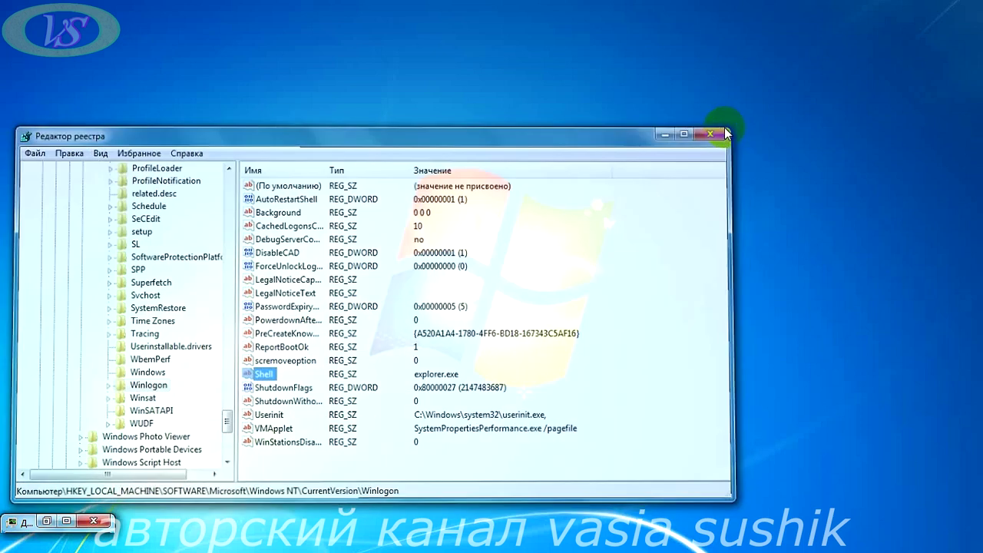